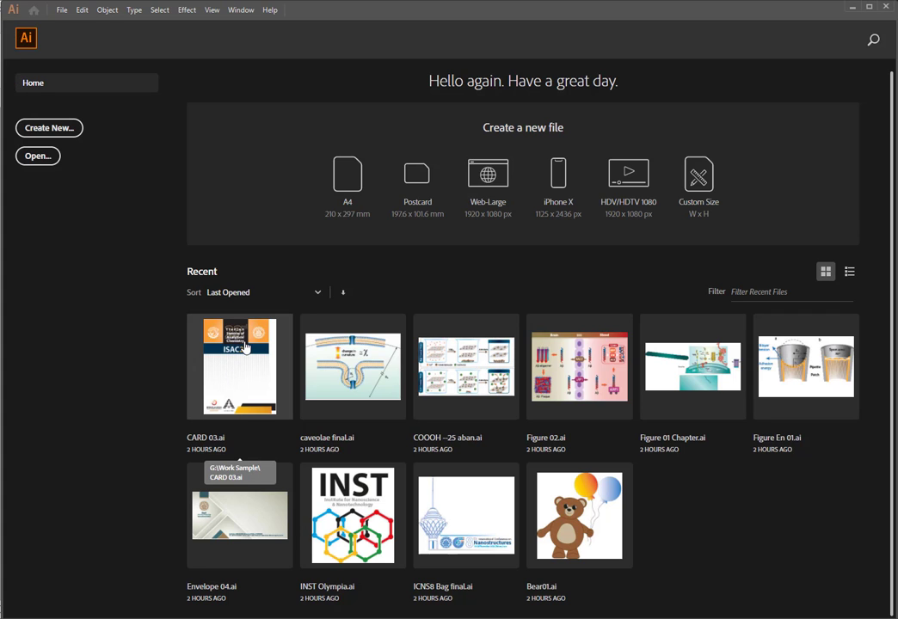
Open the recent file CARD 03.ai and dismiss the missing fonts warning.
{"action": "left_click", "coordinate": [233, 344]}
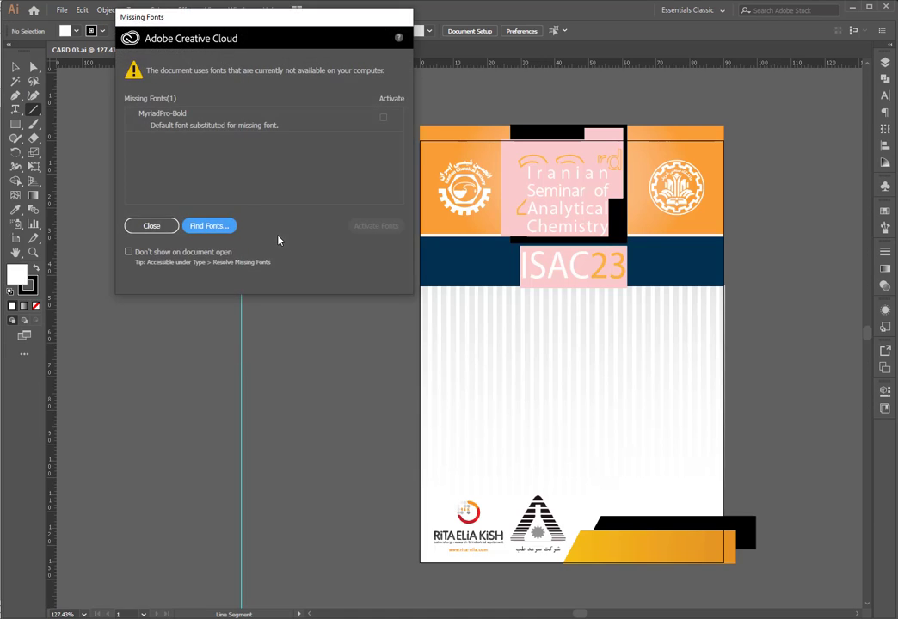
{"action": "left_click", "coordinate": [146, 224]}
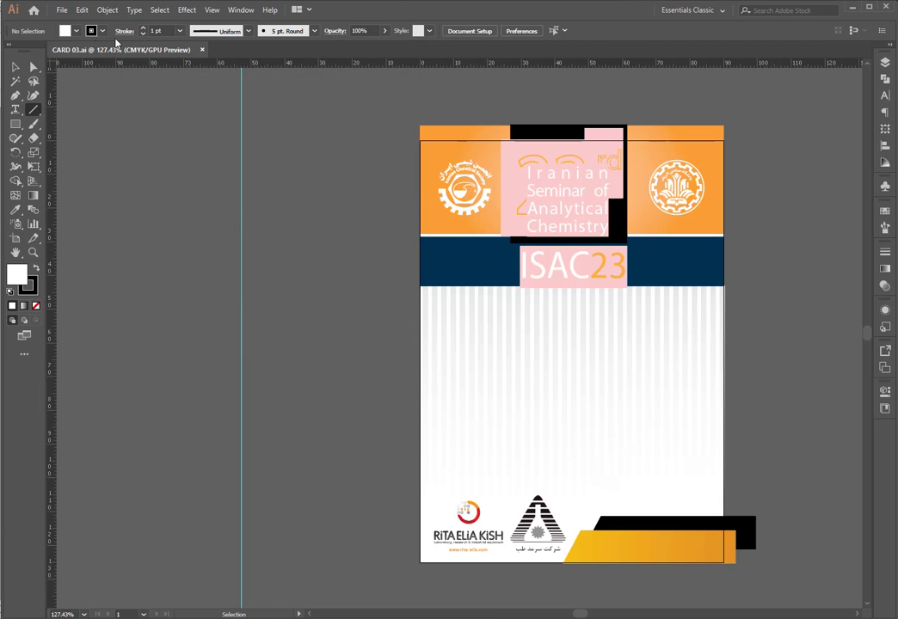
{"action": "left_click", "coordinate": [62, 9]}
{"action": "left_click", "coordinate": [82, 24]}
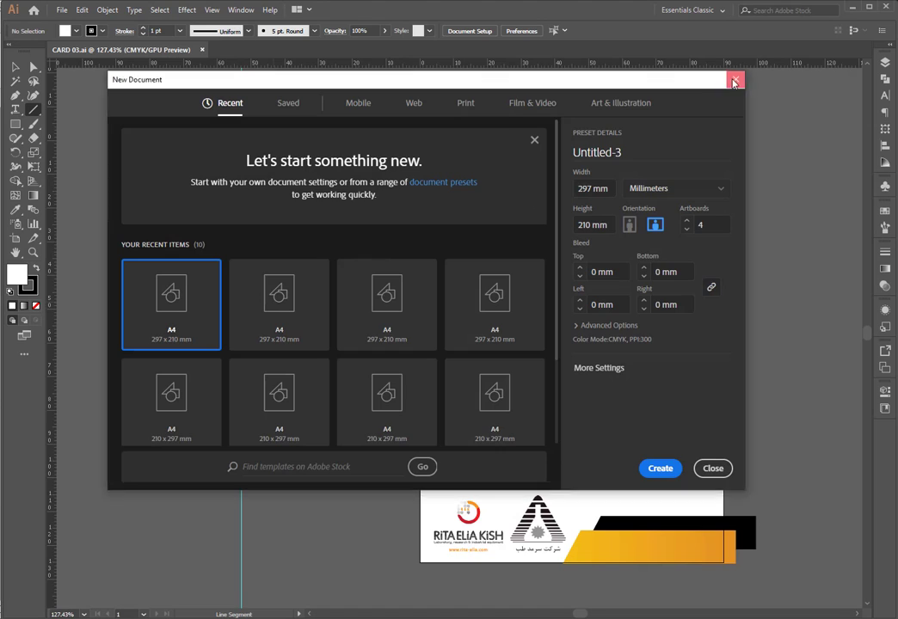
{"action": "left_click", "coordinate": [735, 79]}
Open the recent file ICNS8 Bag final.ai alongside the card and dismiss its missing fonts warning.
{"action": "left_click", "coordinate": [62, 10]}
{"action": "mouse_move", "coordinate": [92, 70]}
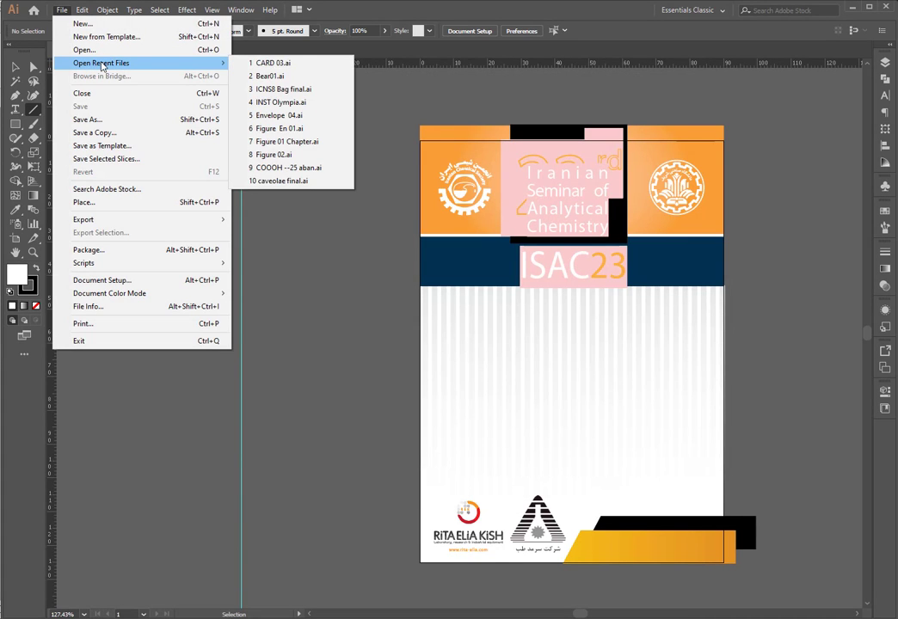
{"action": "left_click", "coordinate": [283, 89]}
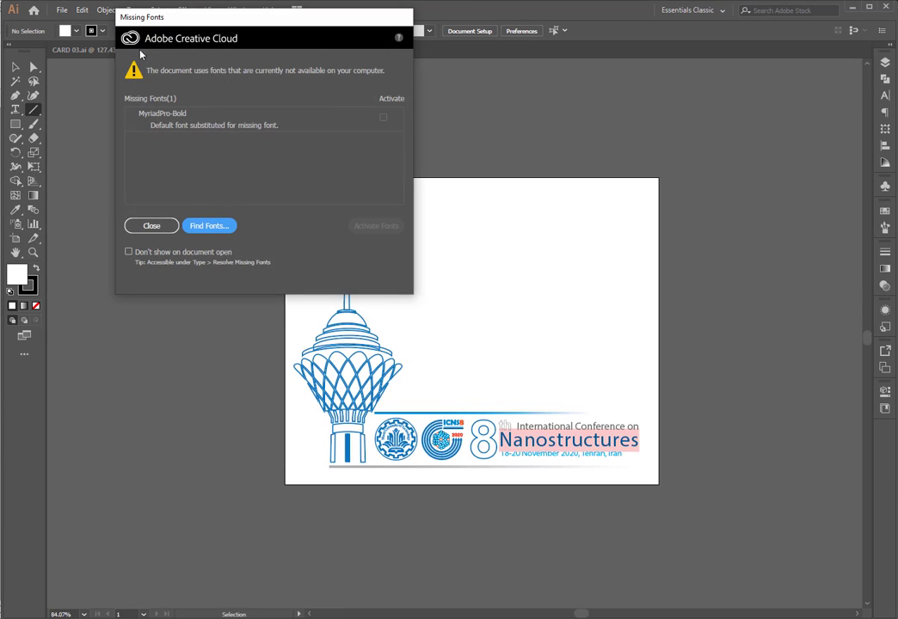
{"action": "left_click", "coordinate": [147, 226]}
Open the recent file Envelope 04.ai as a third document and dismiss its missing fonts warning.
{"action": "left_click", "coordinate": [60, 10]}
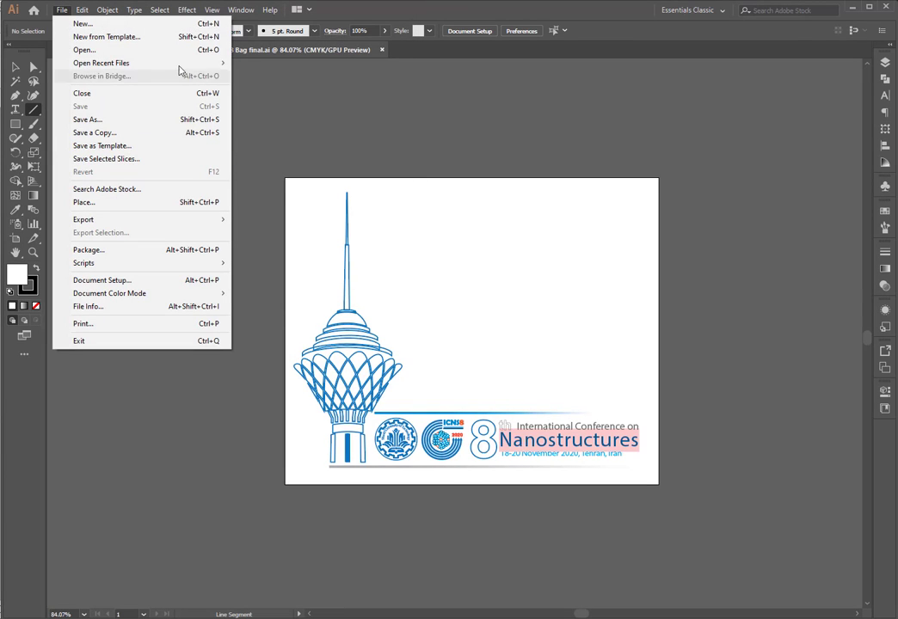
{"action": "mouse_move", "coordinate": [184, 62]}
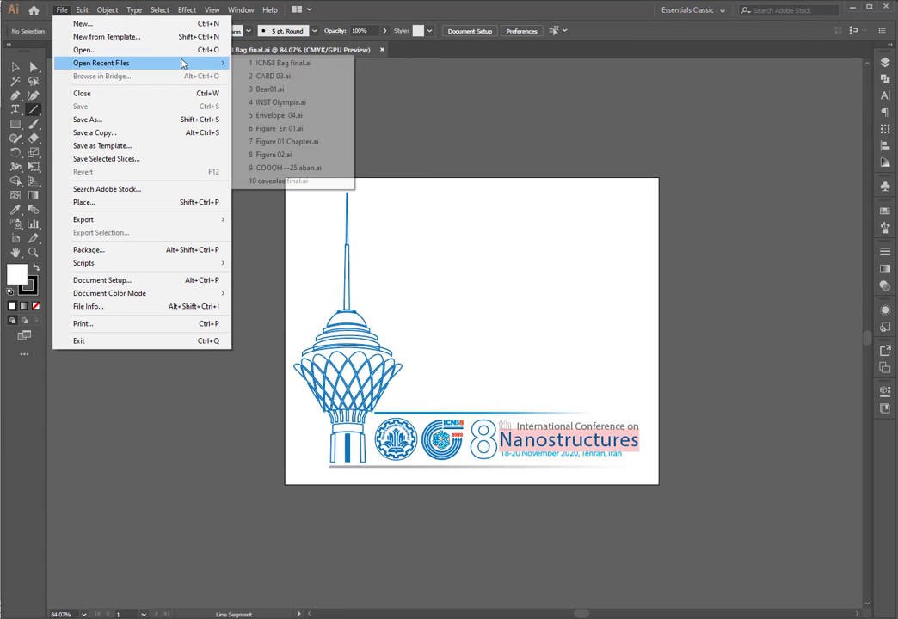
{"action": "left_click", "coordinate": [284, 117]}
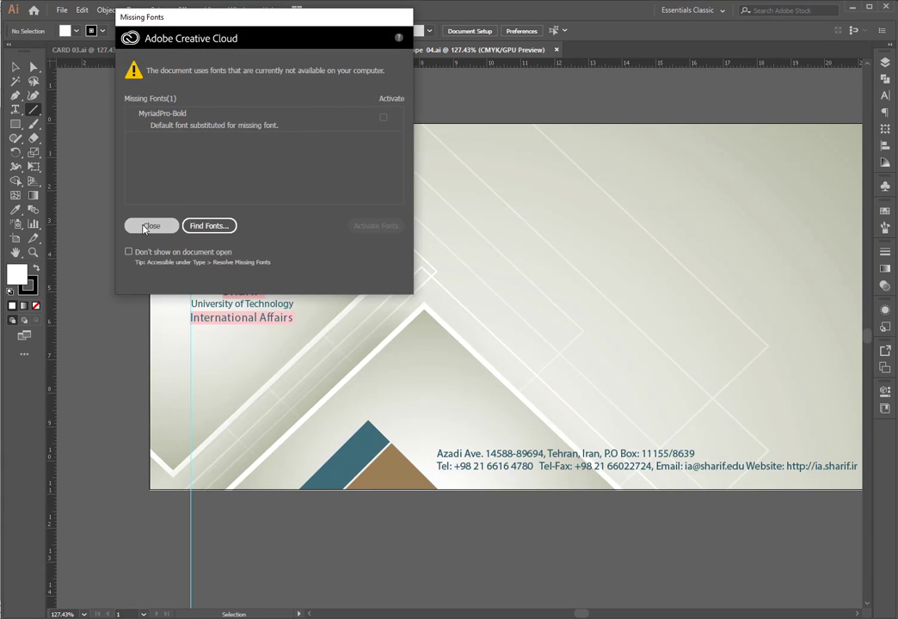
{"action": "left_click", "coordinate": [150, 224]}
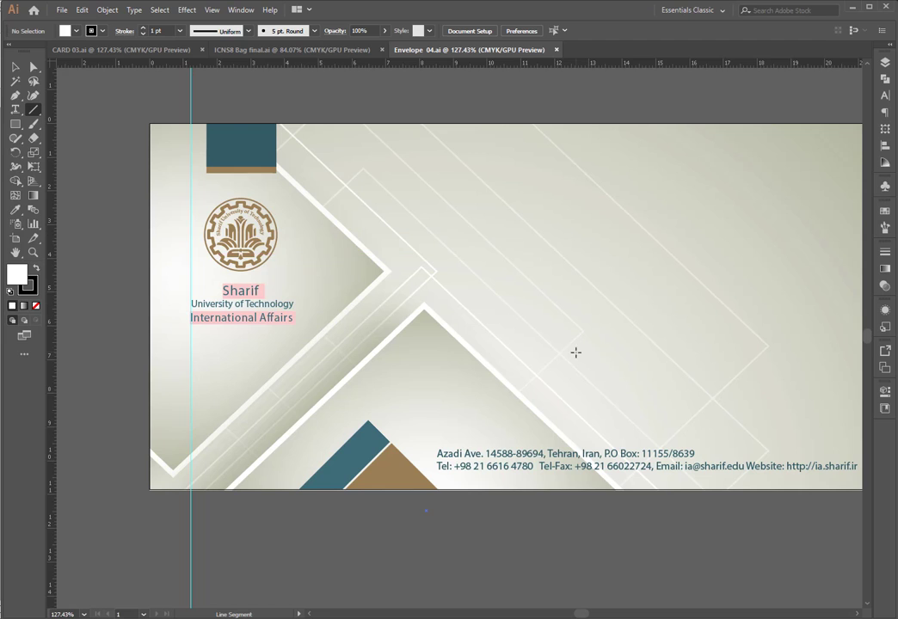
{"action": "left_click_drag", "start_coordinate": [575, 352], "coordinate": [509, 360]}
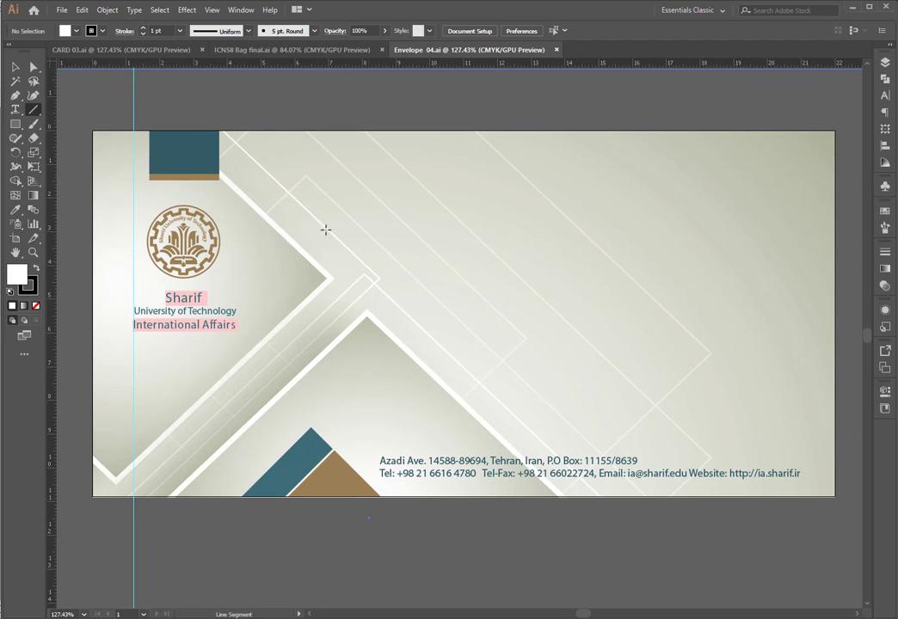
Display the open documents CARD 03.ai, ICNS8 Bag final.ai and Envelope 04.ai in turn, ending on CARD 03.ai.
{"action": "left_click", "coordinate": [223, 49]}
{"action": "left_click", "coordinate": [129, 49]}
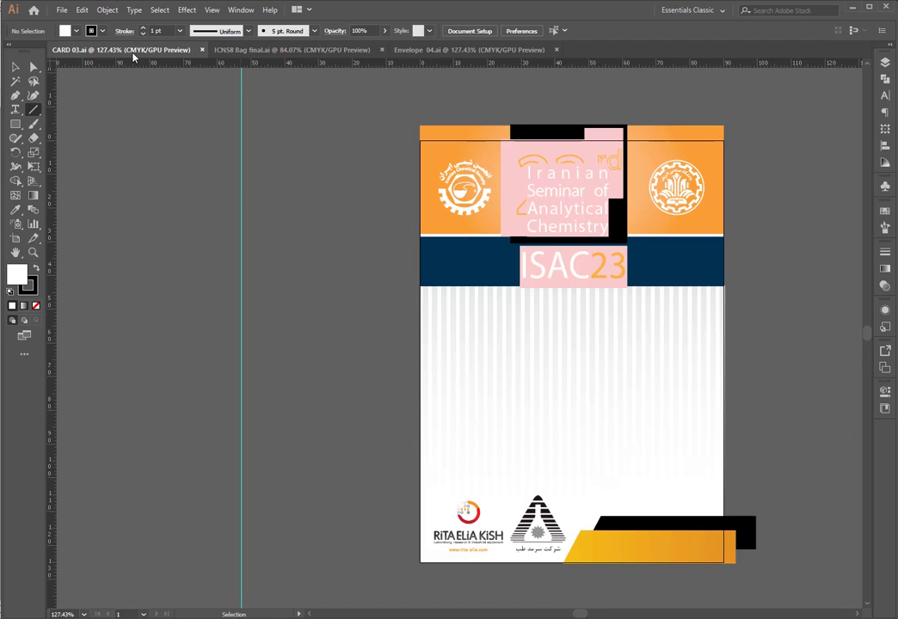
{"action": "left_click", "coordinate": [292, 49]}
{"action": "left_click", "coordinate": [461, 49]}
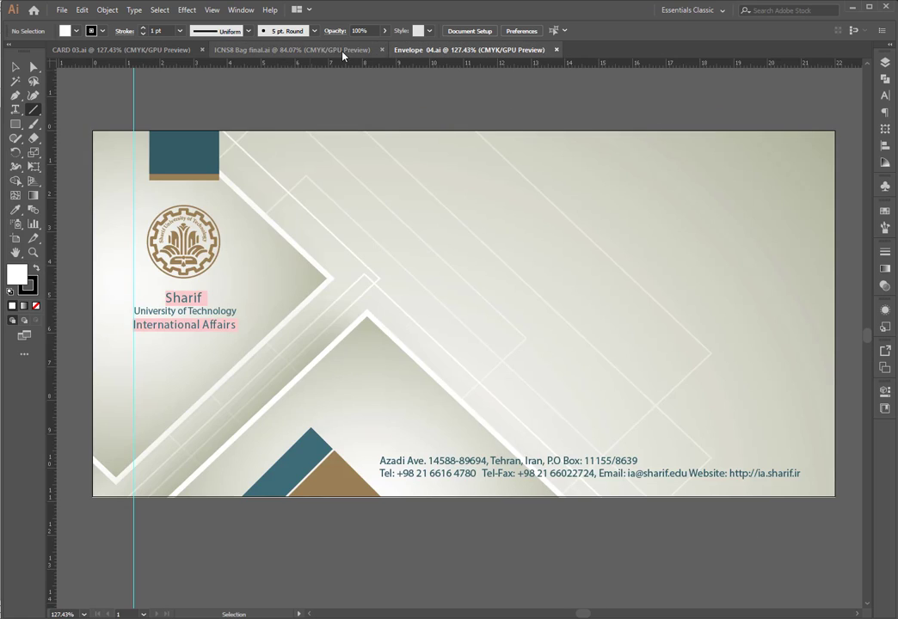
{"action": "left_click", "coordinate": [345, 49]}
{"action": "left_click", "coordinate": [112, 48]}
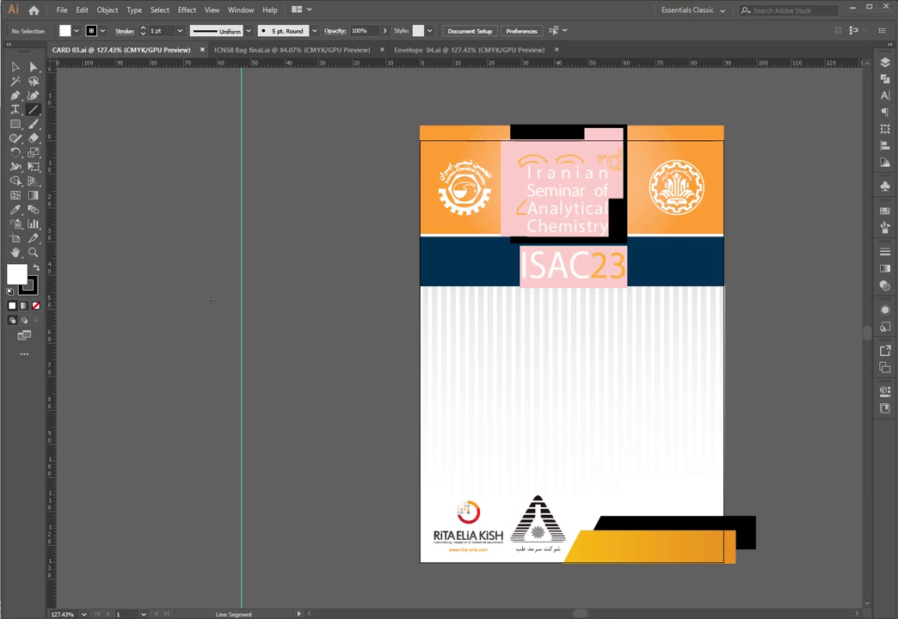
{"action": "left_click_drag", "start_coordinate": [285, 319], "coordinate": [165, 319]}
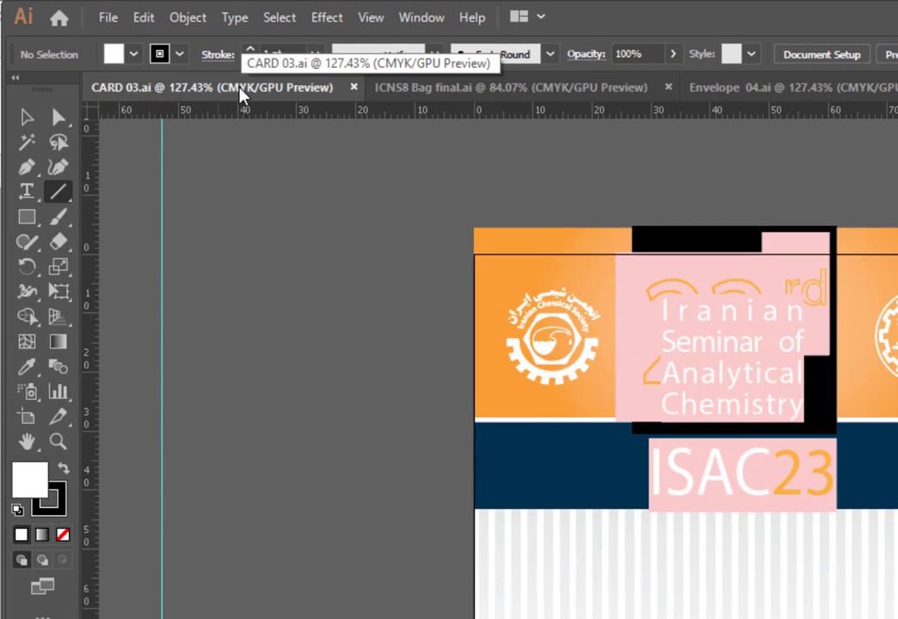
{"action": "left_click", "coordinate": [512, 97]}
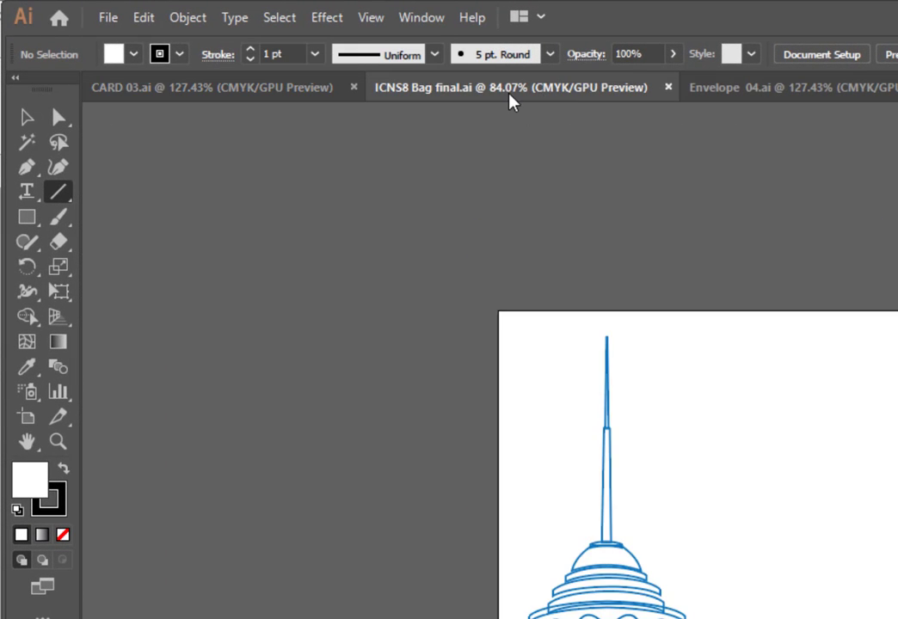
{"action": "left_click", "coordinate": [820, 93]}
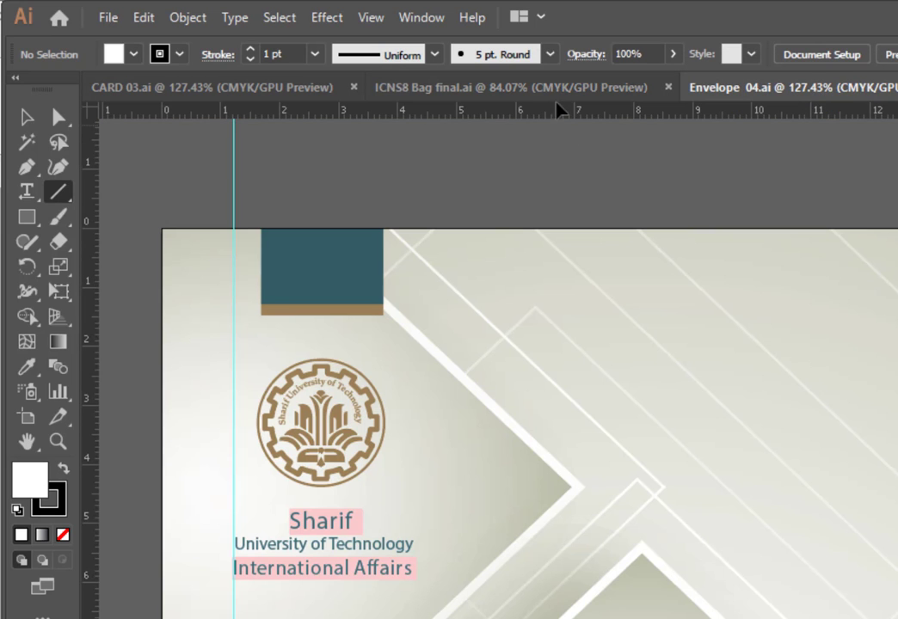
{"action": "left_click", "coordinate": [478, 99]}
{"action": "left_click", "coordinate": [237, 91]}
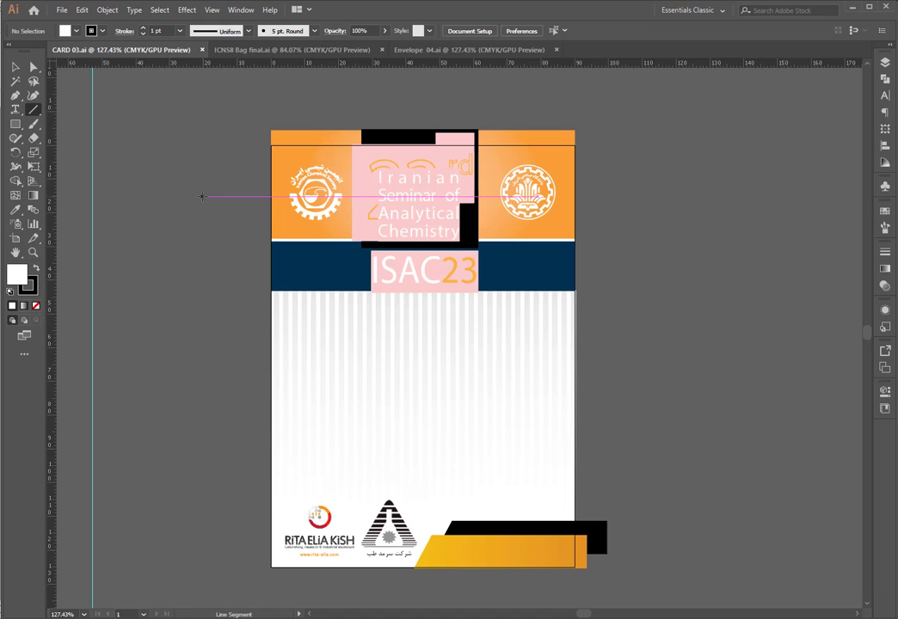
Cycle forward repeatedly through the three open documents, stopping on Envelope 04.ai.
{"action": "key", "text": "ctrl+Tab"}
{"action": "key", "text": "ctrl+shift"}
{"action": "key", "text": "ctrl"}
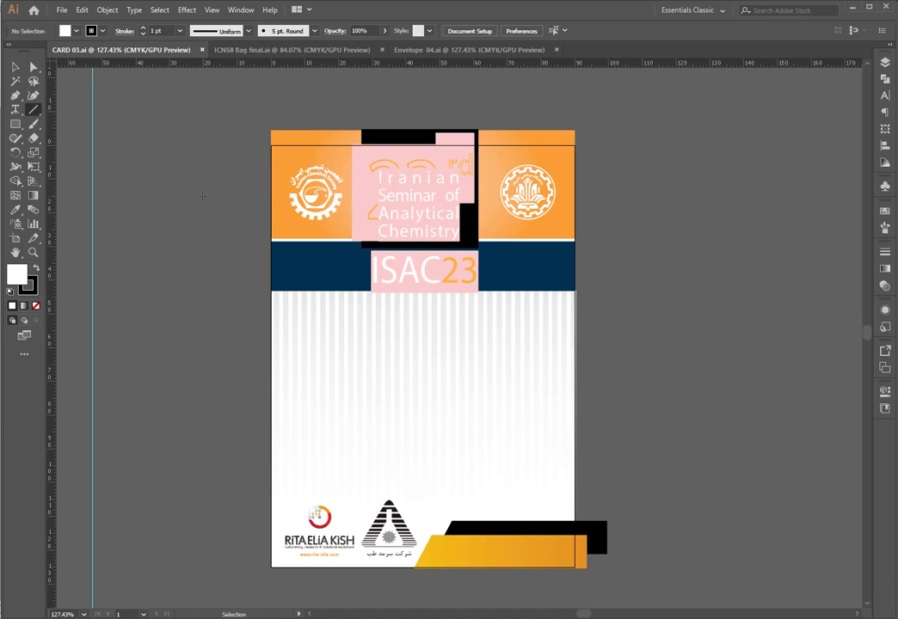
{"action": "key", "text": "ctrl+Tab"}
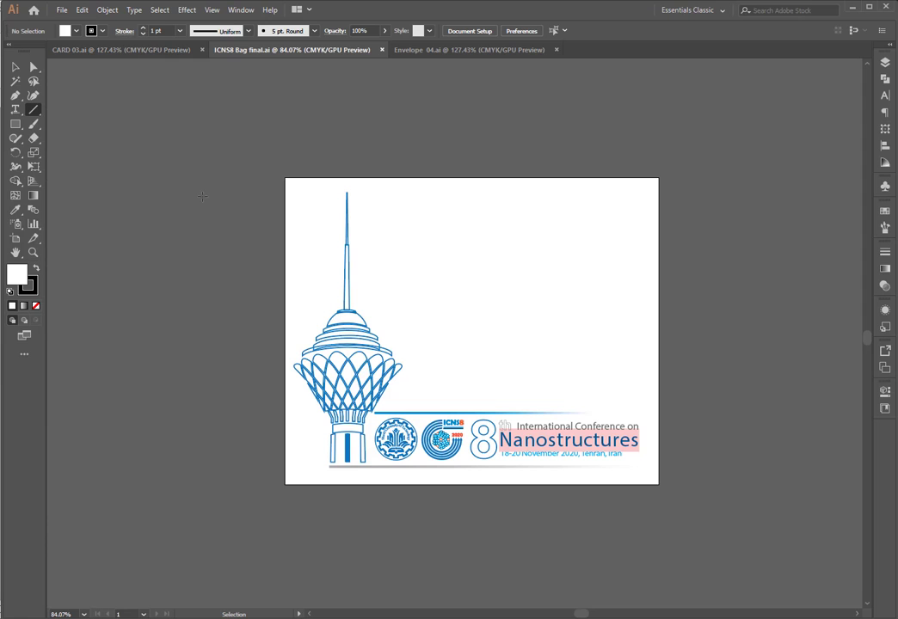
{"action": "key", "text": "ctrl+Tab"}
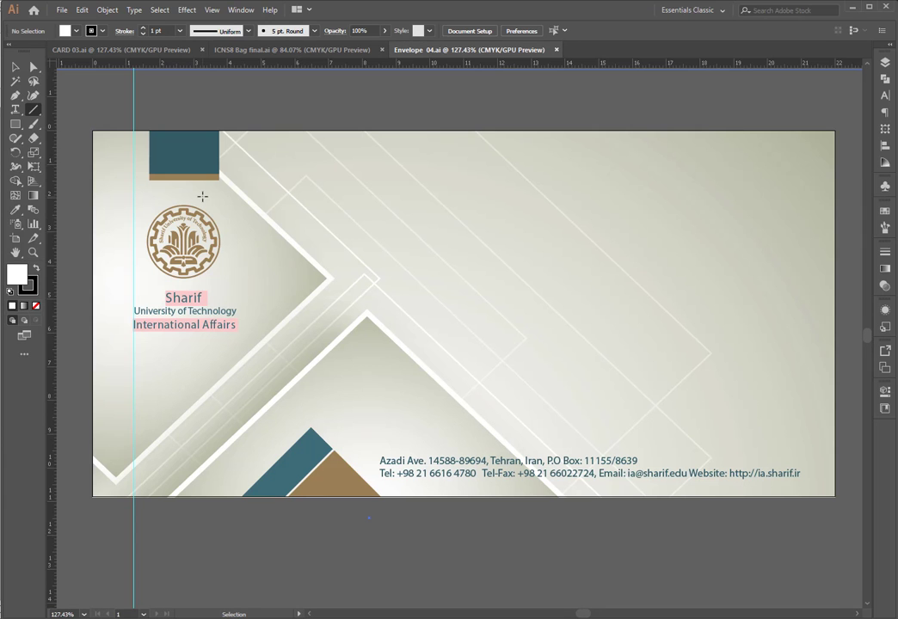
{"action": "key", "text": "ctrl+Tab"}
{"action": "key", "text": "ctrl+Tab"}
{"action": "key", "text": "ctrl+Tab"}
{"action": "key", "text": "ctrl+Tab"}
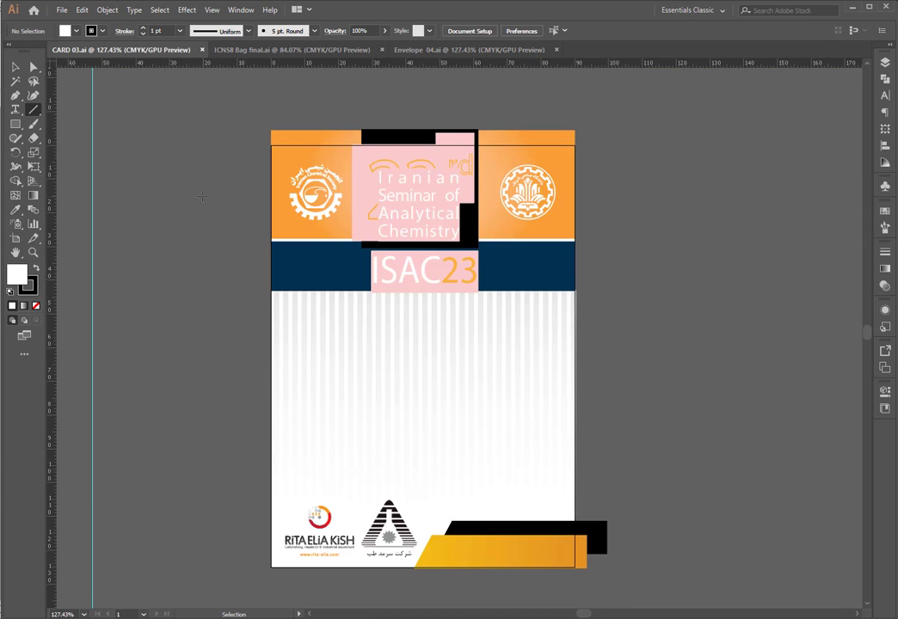
{"action": "key", "text": "ctrl+Tab"}
{"action": "key", "text": "ctrl+Tab"}
{"action": "key", "text": "ctrl+Tab"}
{"action": "key", "text": "ctrl+Tab"}
{"action": "key", "text": "ctrl+Tab"}
{"action": "key", "text": "ctrl+Tab"}
{"action": "key", "text": "ctrl+Tab"}
{"action": "key", "text": "ctrl+Tab"}
{"action": "key", "text": "ctrl+Tab"}
{"action": "key", "text": "ctrl+Tab"}
{"action": "key", "text": "ctrl+Tab"}
{"action": "key", "text": "ctrl+Tab"}
{"action": "key", "text": "ctrl+Tab"}
{"action": "key", "text": "ctrl+Tab"}
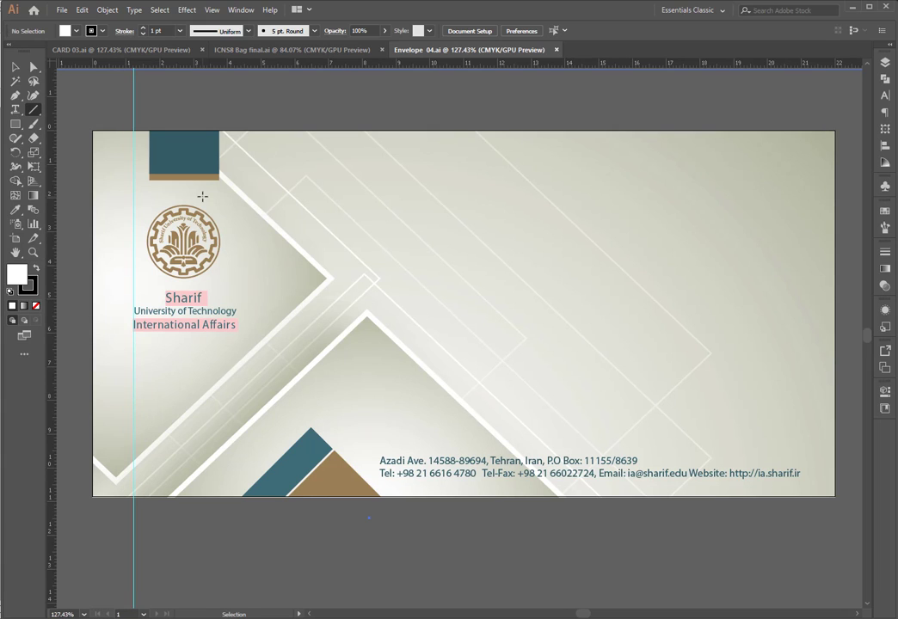
Cycle backward repeatedly through the three open documents, ending on Envelope 04.ai.
{"action": "key", "text": "ctrl+shift"}
{"action": "key", "text": "ctrl+shift+Tab"}
{"action": "key", "text": "ctrl+shift+Tab"}
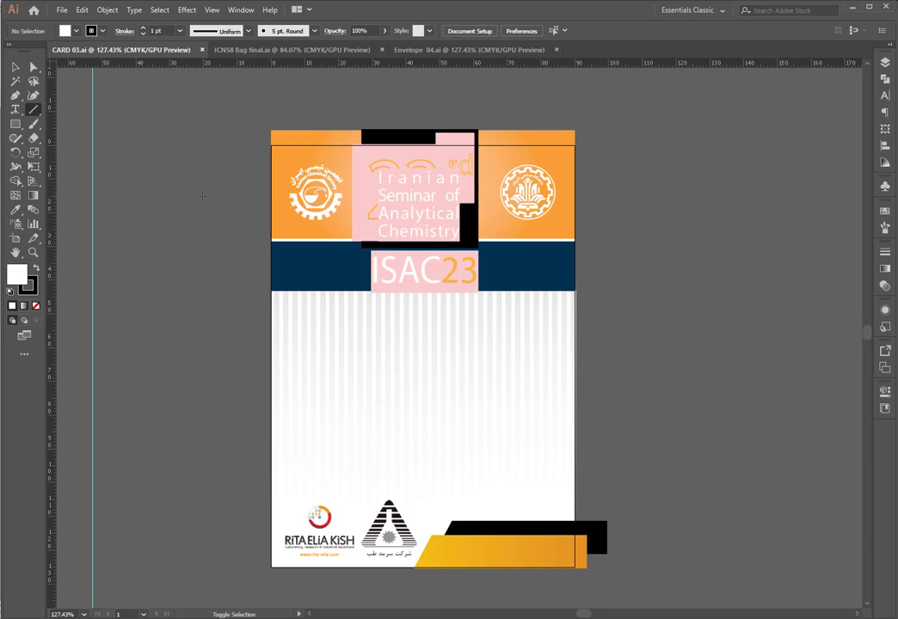
{"action": "key", "text": "ctrl+shift+Tab"}
{"action": "key", "text": "ctrl+shift+Tab"}
{"action": "key", "text": "ctrl+shift+Tab"}
{"action": "key", "text": "ctrl+shift+Tab"}
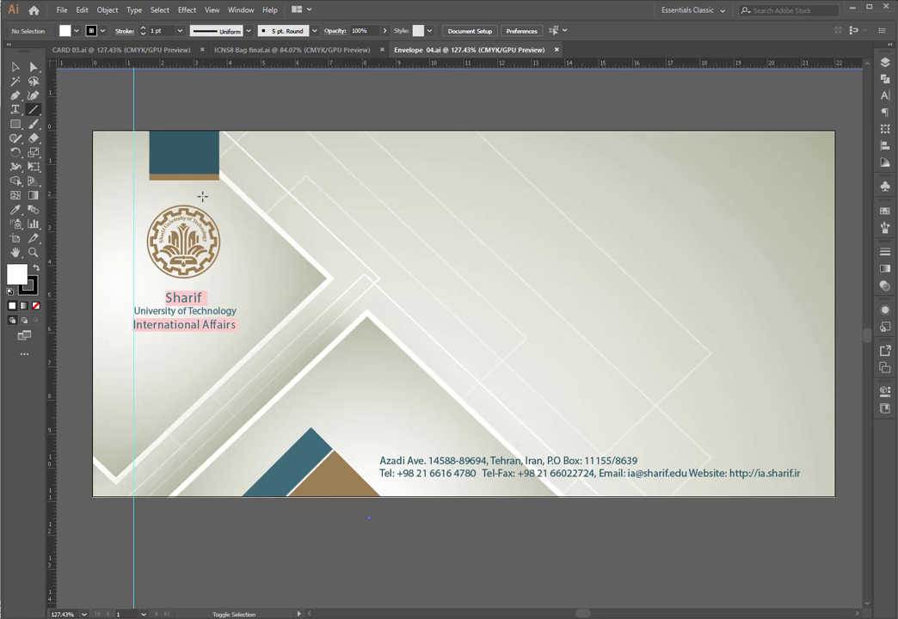
{"action": "key", "text": "ctrl+shift+Tab"}
{"action": "key", "text": "ctrl+shift+Tab"}
{"action": "key", "text": "ctrl+Tab"}
{"action": "key", "text": "ctrl+shift+Tab"}
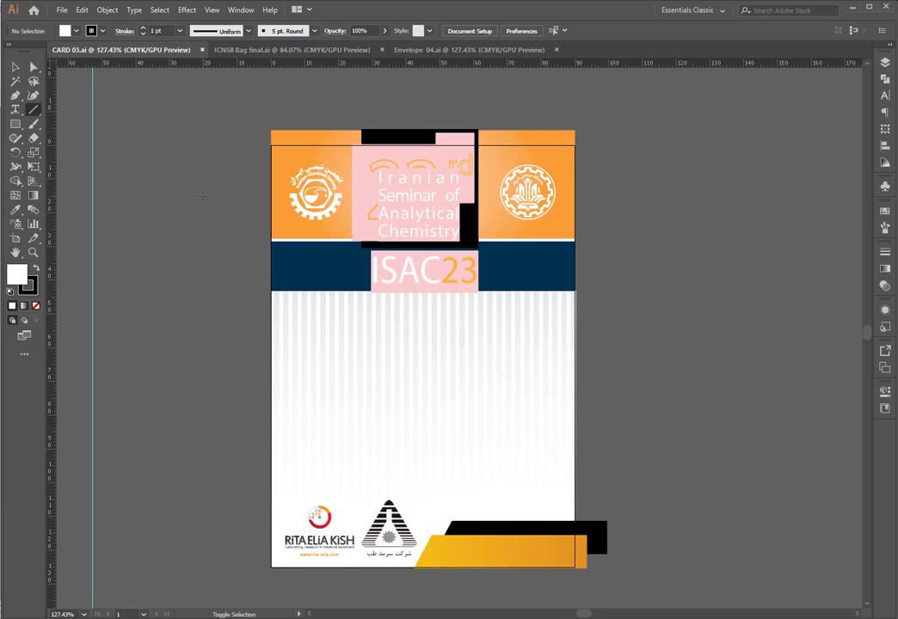
{"action": "key", "text": "ctrl+shift+Tab"}
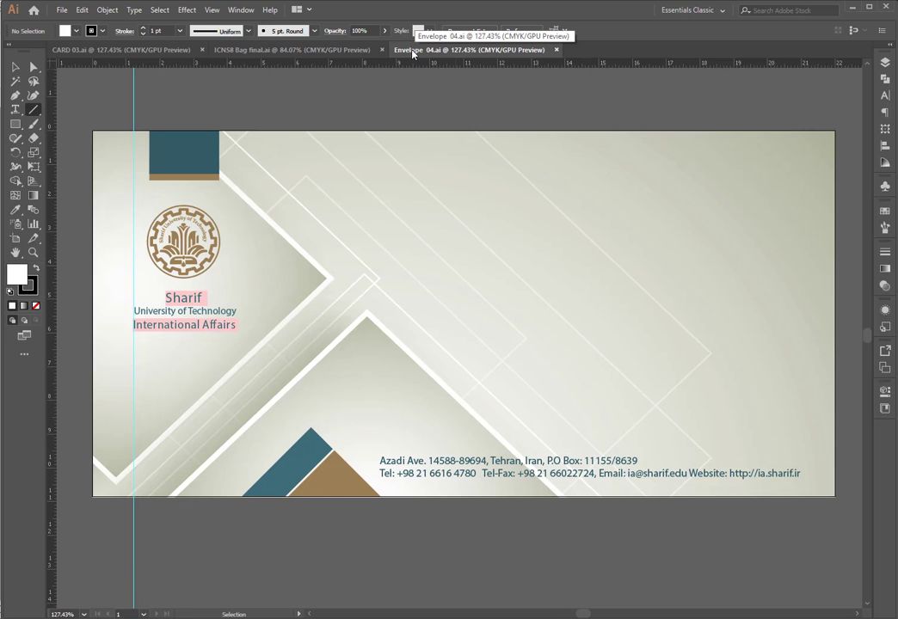
Detach Envelope 04.ai into its own floating window and position it over the workspace.
{"action": "left_click_drag", "start_coordinate": [413, 53], "coordinate": [235, 225]}
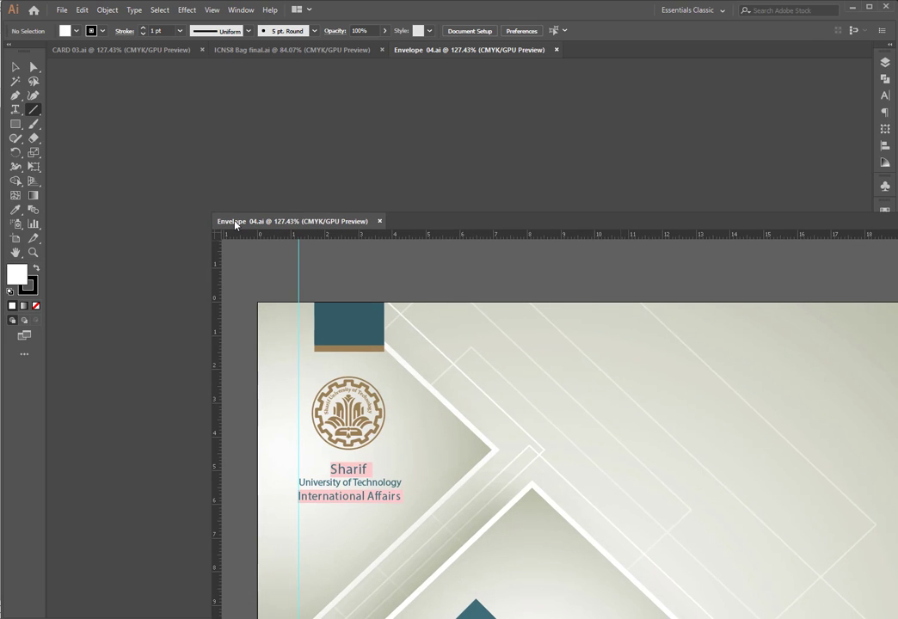
{"action": "left_click_drag", "start_coordinate": [235, 225], "coordinate": [220, 189]}
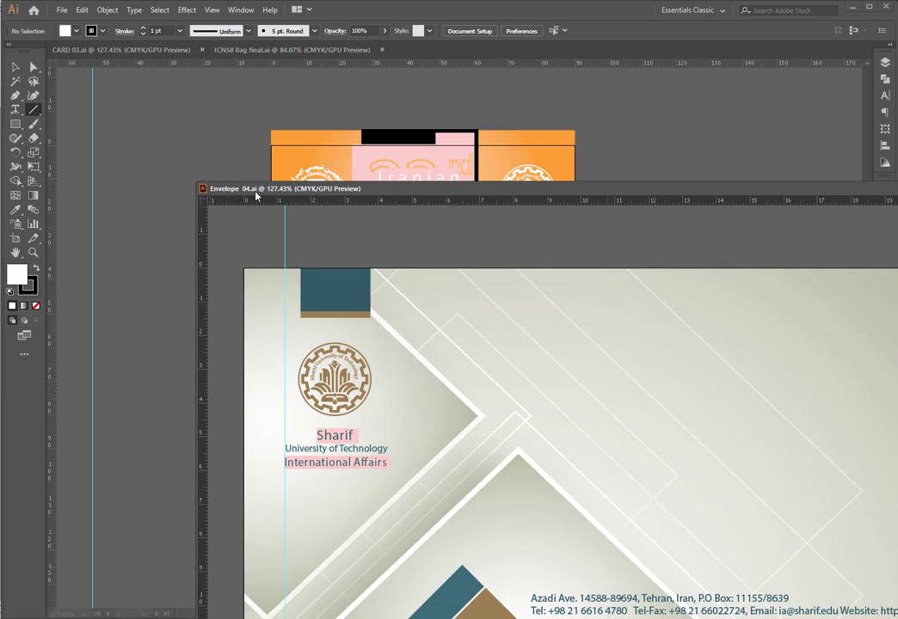
{"action": "left_click_drag", "start_coordinate": [411, 193], "coordinate": [498, 118]}
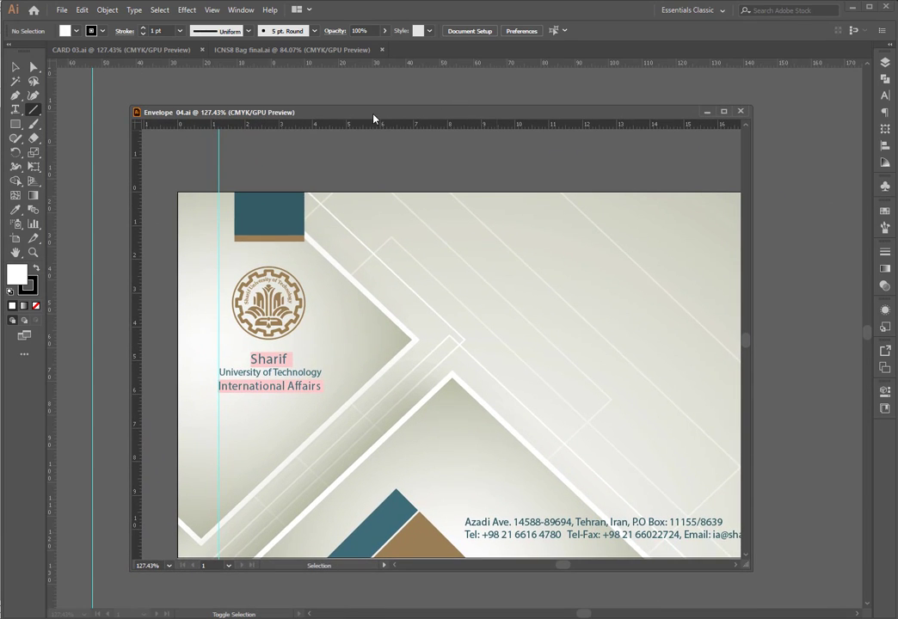
{"action": "left_click_drag", "start_coordinate": [365, 120], "coordinate": [386, 120]}
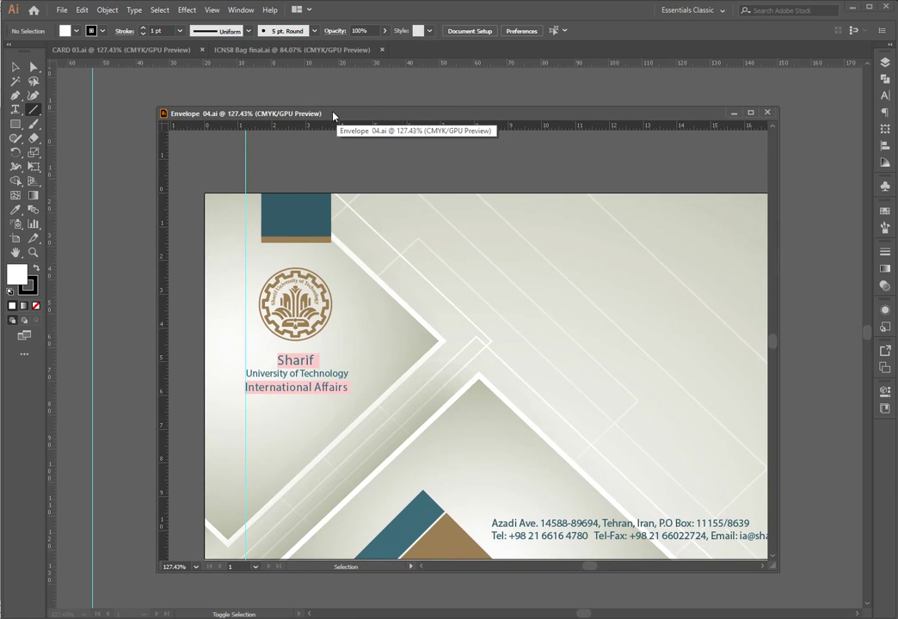
Dock the floating Envelope 04.ai window back alongside the other open documents.
{"action": "left_click_drag", "start_coordinate": [339, 116], "coordinate": [405, 54]}
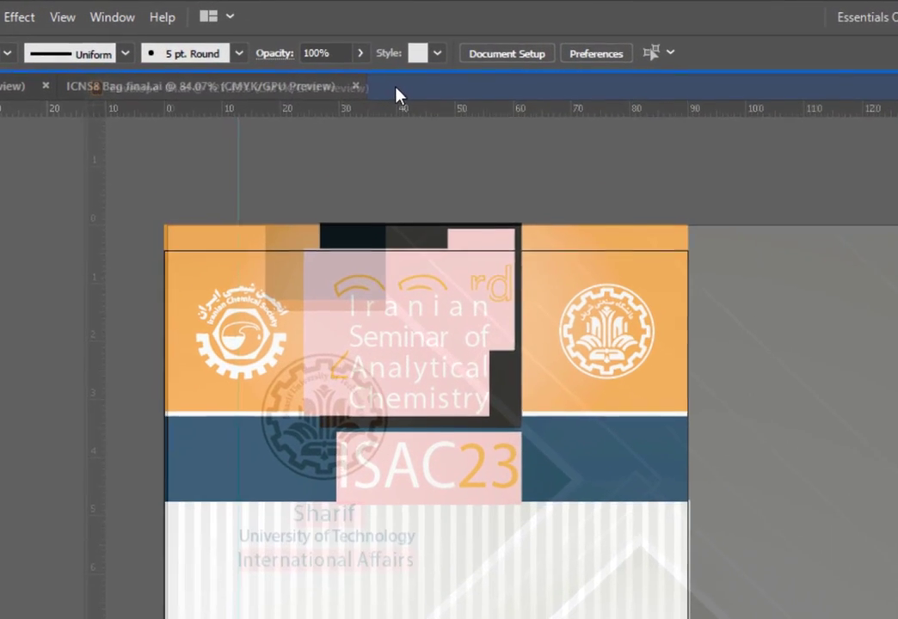
{"action": "mouse_move", "coordinate": [397, 95]}
{"action": "left_mouse_down"}
{"action": "mouse_move", "coordinate": [376, 100]}
{"action": "mouse_move", "coordinate": [388, 92]}
{"action": "left_mouse_up"}
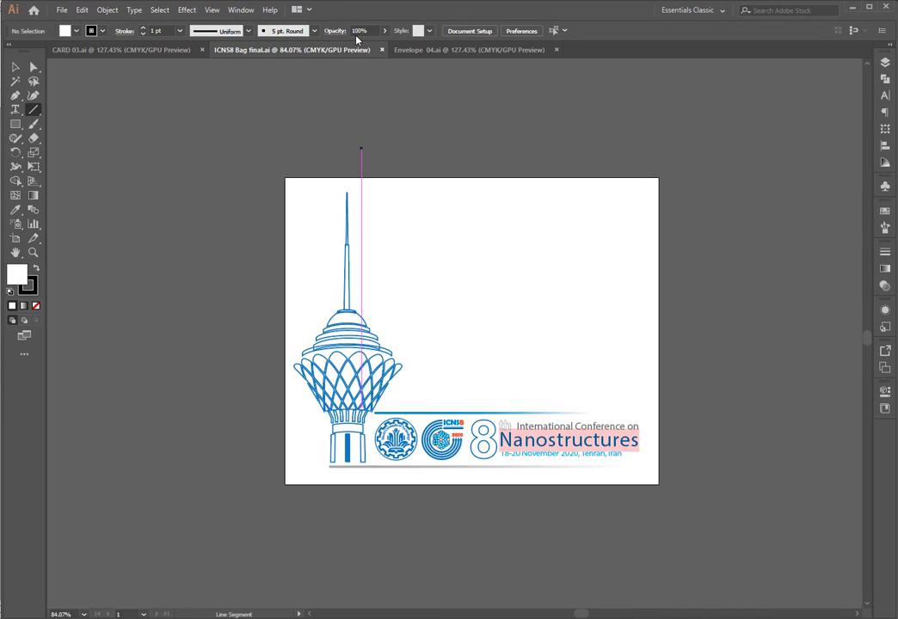
Reorder the open documents so ICNS8 Bag final.ai comes before CARD 03.ai, and display Envelope 04.ai.
{"action": "mouse_move", "coordinate": [361, 148]}
{"action": "left_mouse_down"}
{"action": "mouse_move", "coordinate": [297, 110]}
{"action": "mouse_move", "coordinate": [315, 116]}
{"action": "mouse_move", "coordinate": [295, 85]}
{"action": "left_mouse_up"}
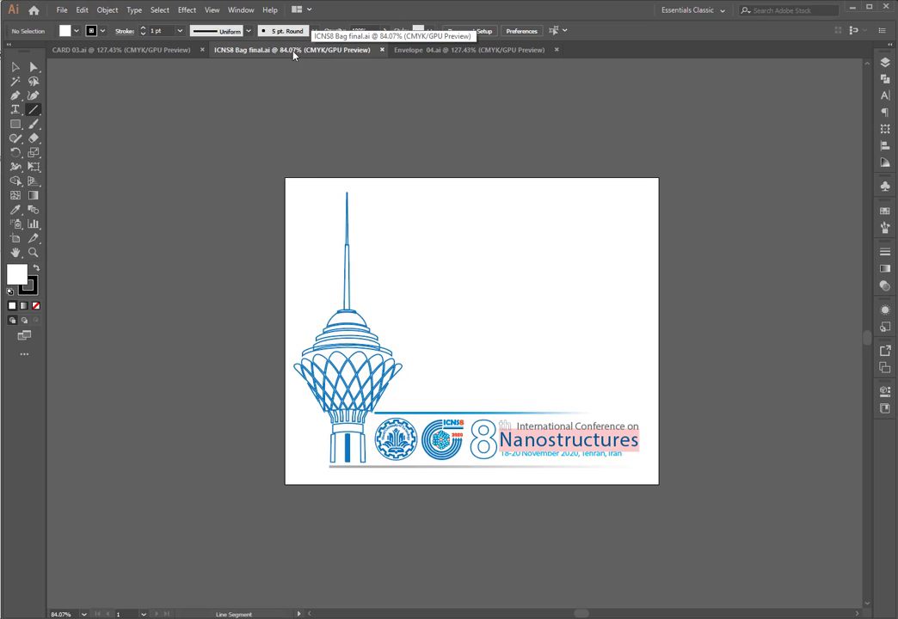
{"action": "left_click_drag", "start_coordinate": [293, 54], "coordinate": [126, 45]}
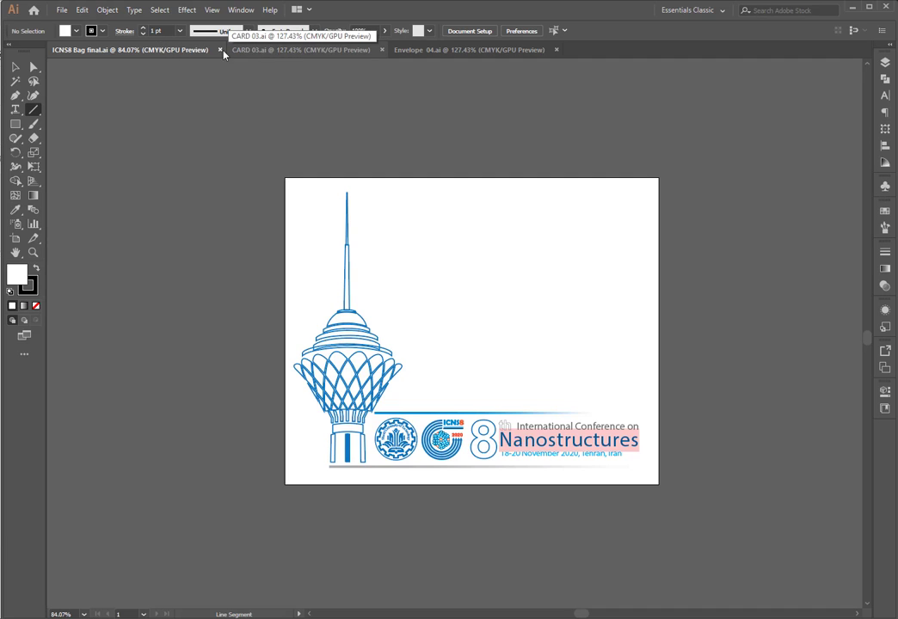
{"action": "left_click", "coordinate": [427, 52]}
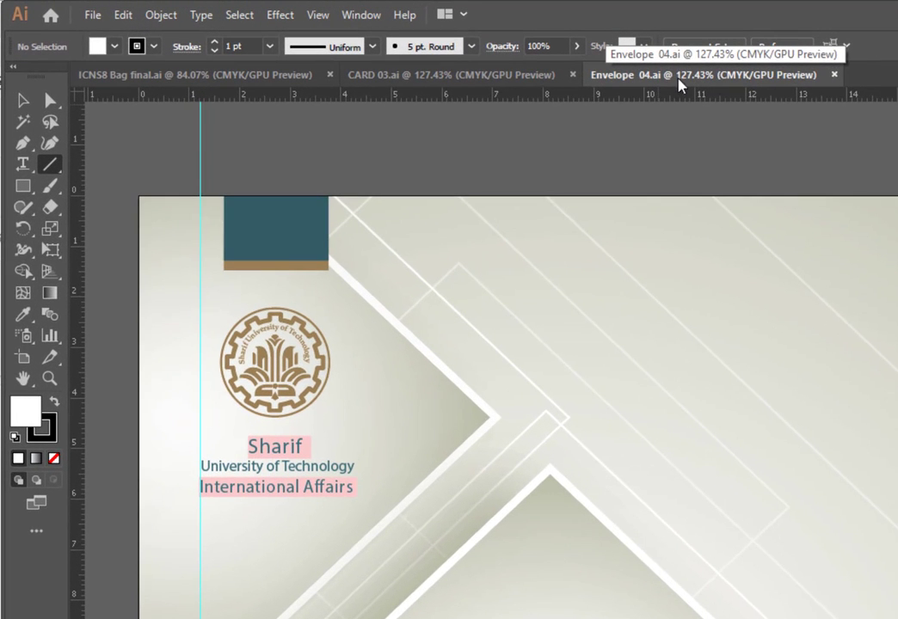
Move Envelope 04.ai to first place among the open documents and display ICNS8 Bag final.ai.
{"action": "left_click_drag", "start_coordinate": [700, 81], "coordinate": [190, 75]}
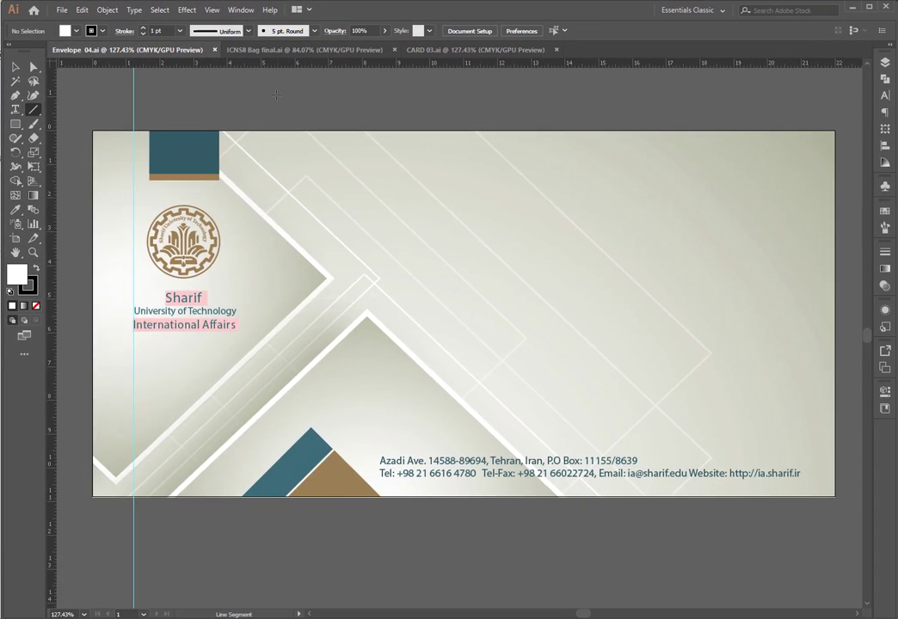
{"action": "left_click", "coordinate": [339, 63]}
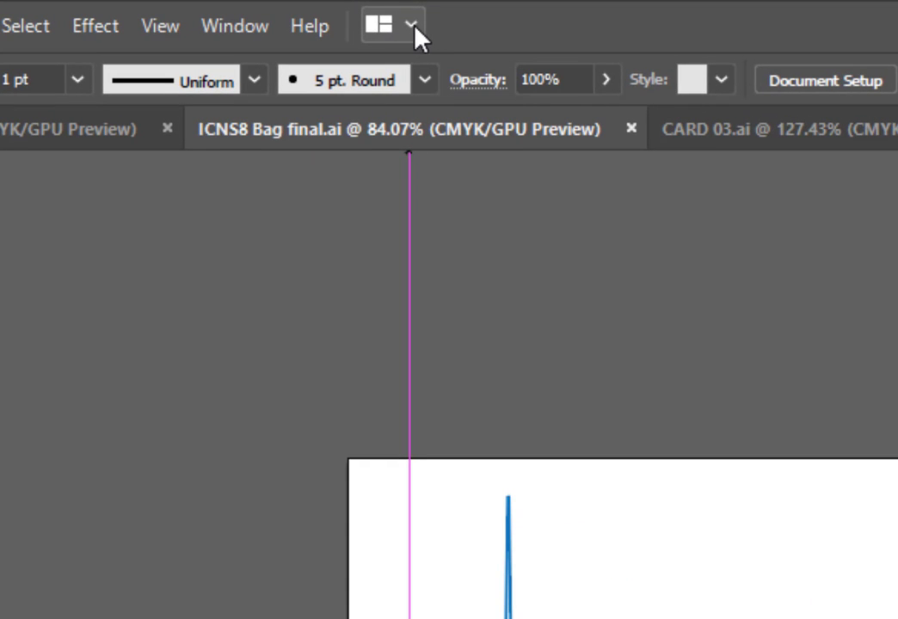
Arrange the three documents side by side in the 3-Up column layout and bring each one's artwork into view.
{"action": "left_click", "coordinate": [411, 26]}
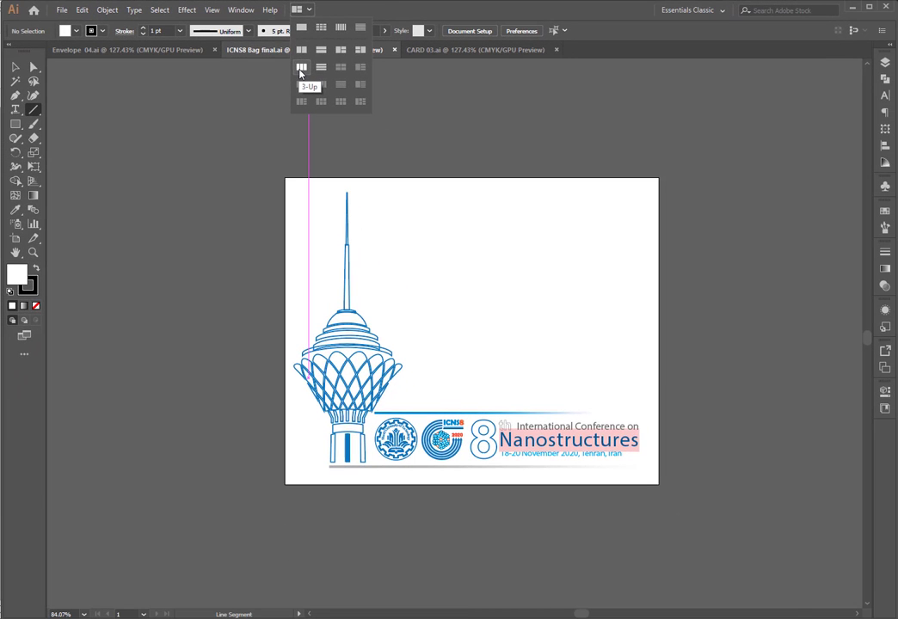
{"action": "left_click", "coordinate": [300, 69]}
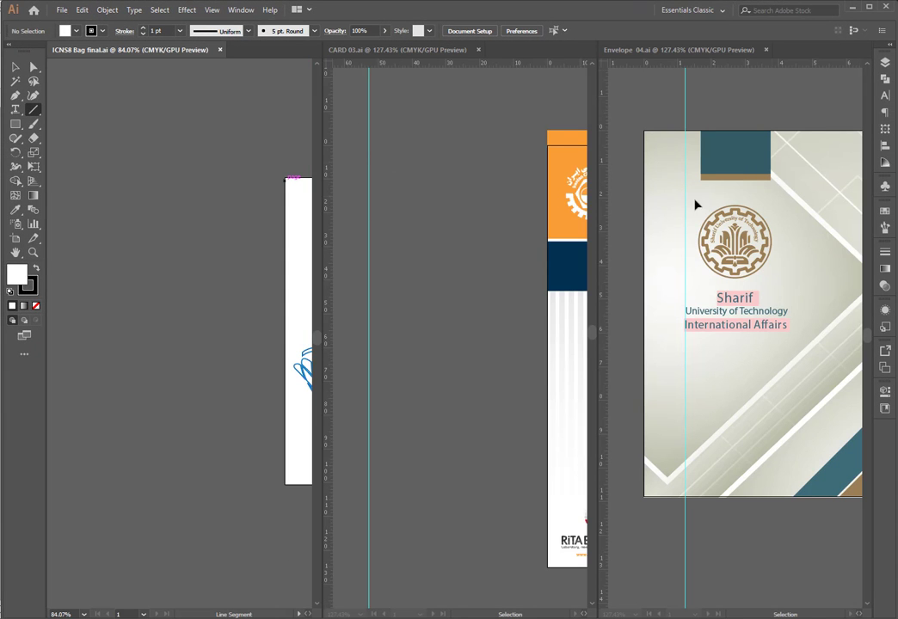
{"action": "left_click_drag", "start_coordinate": [294, 160], "coordinate": [294, 378]}
{"action": "scroll", "coordinate": [194, 266], "scroll_direction": "left", "scroll_amount": 6}
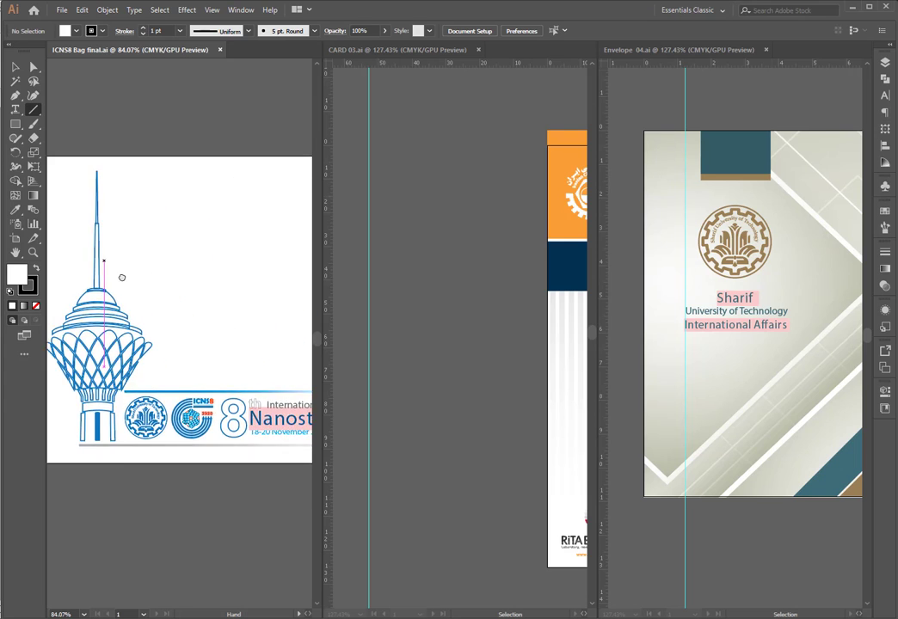
{"action": "scroll", "coordinate": [517, 282], "scroll_direction": "right", "scroll_amount": 5}
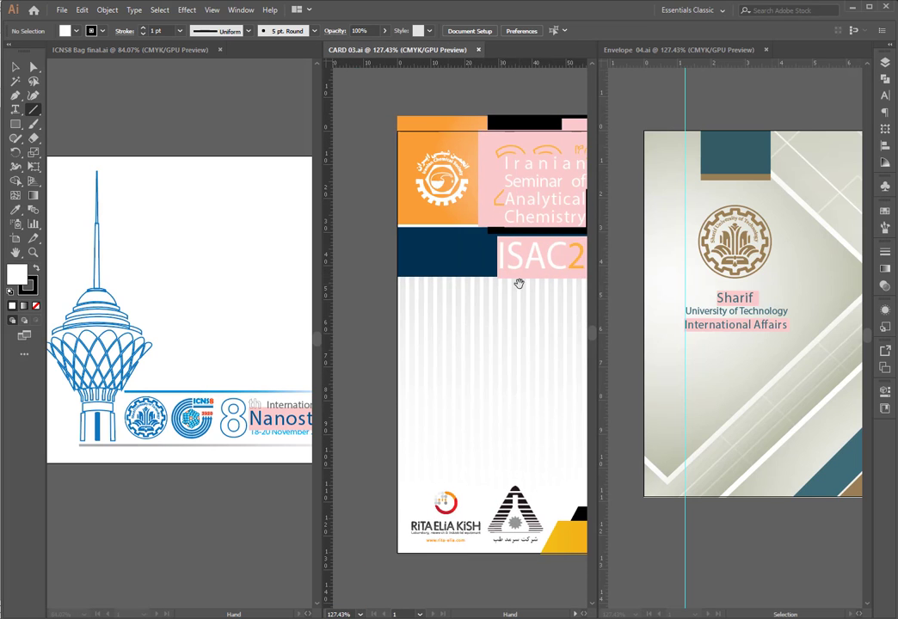
{"action": "scroll", "coordinate": [625, 264], "scroll_direction": "right", "scroll_amount": 4}
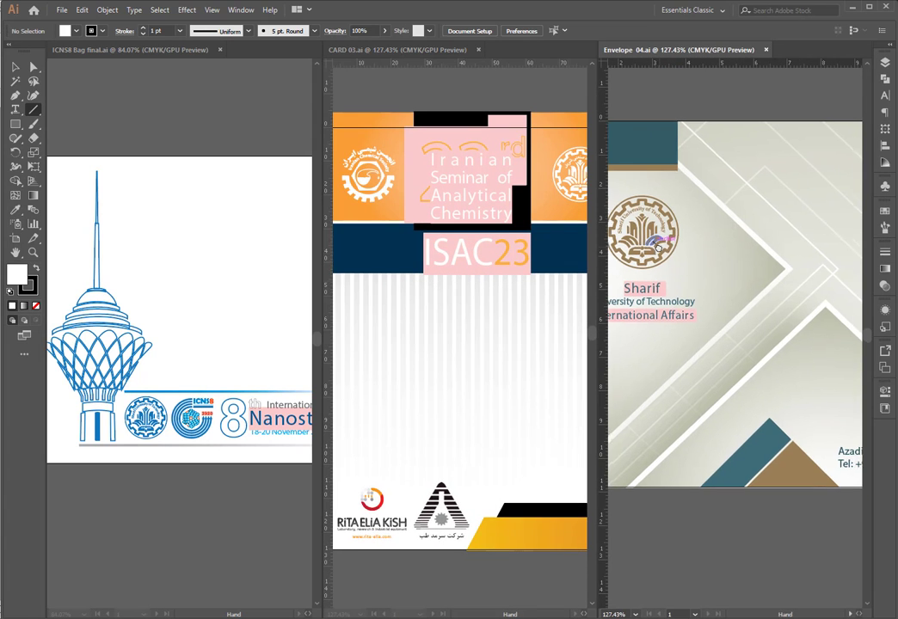
Tile the documents in two stacked rows, and switch to a three-window layout with CARD 03.ai at full height beside two stacked documents.
{"action": "left_click", "coordinate": [297, 10]}
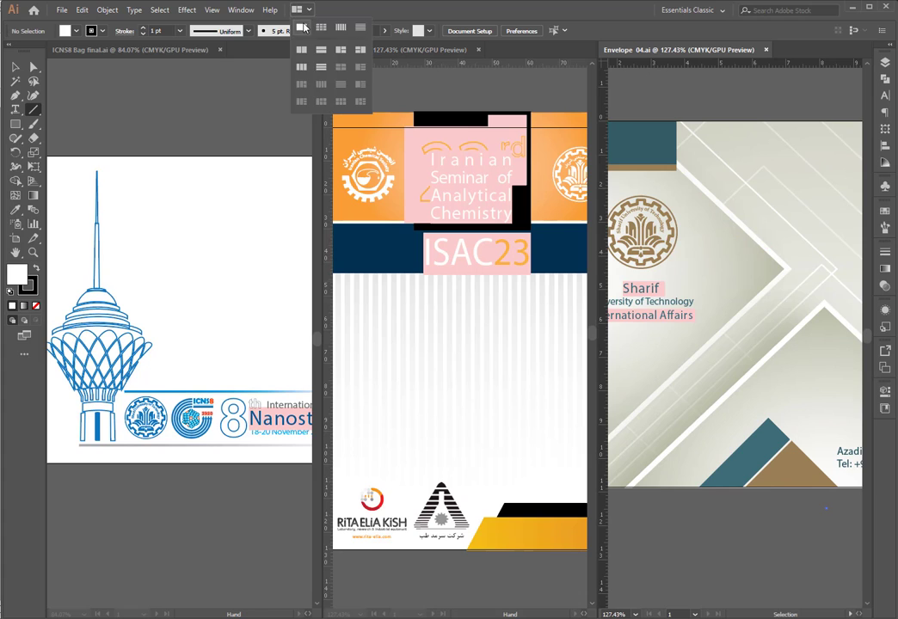
{"action": "left_click", "coordinate": [321, 52]}
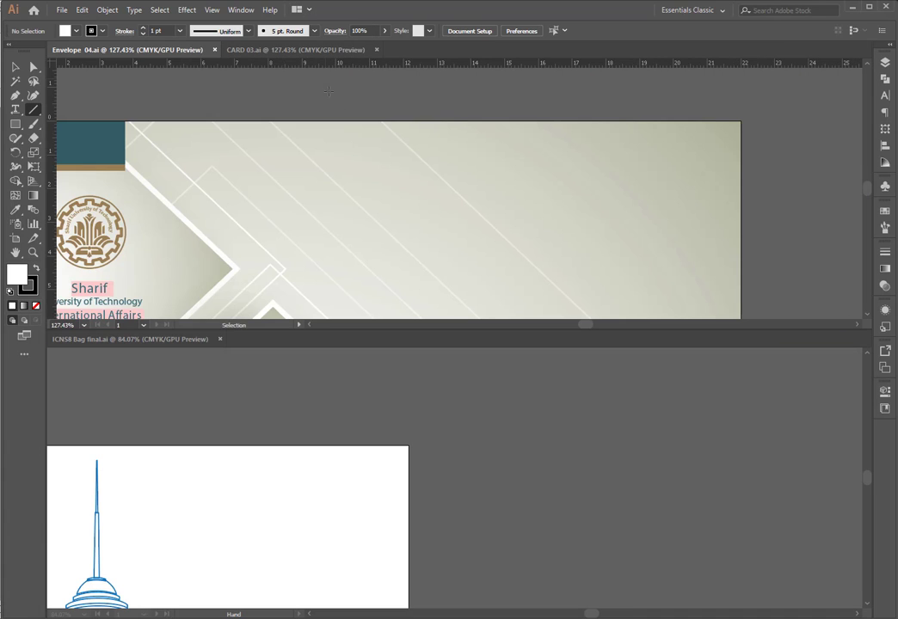
{"action": "left_click", "coordinate": [308, 11]}
{"action": "left_click", "coordinate": [318, 31]}
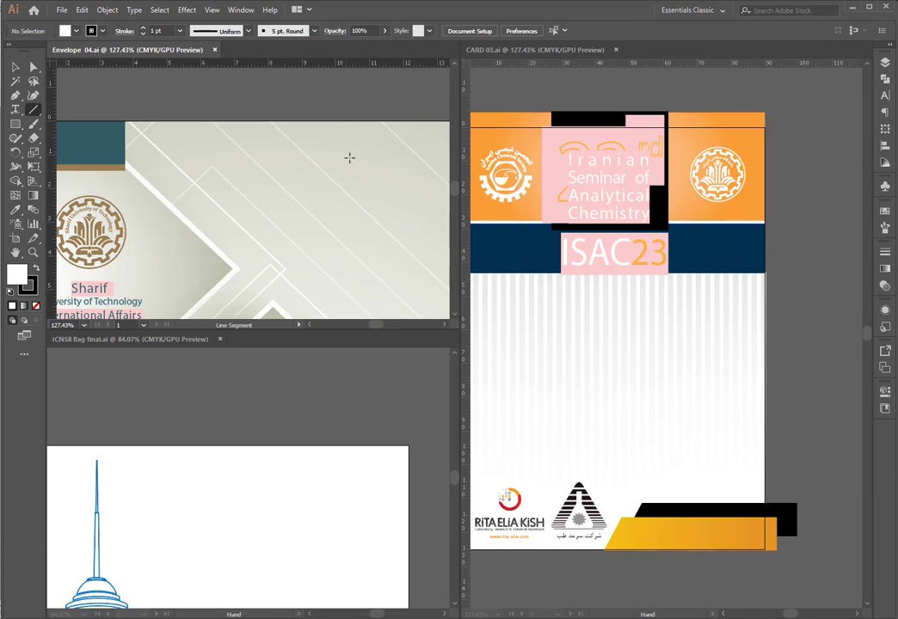
{"action": "left_click", "coordinate": [309, 11]}
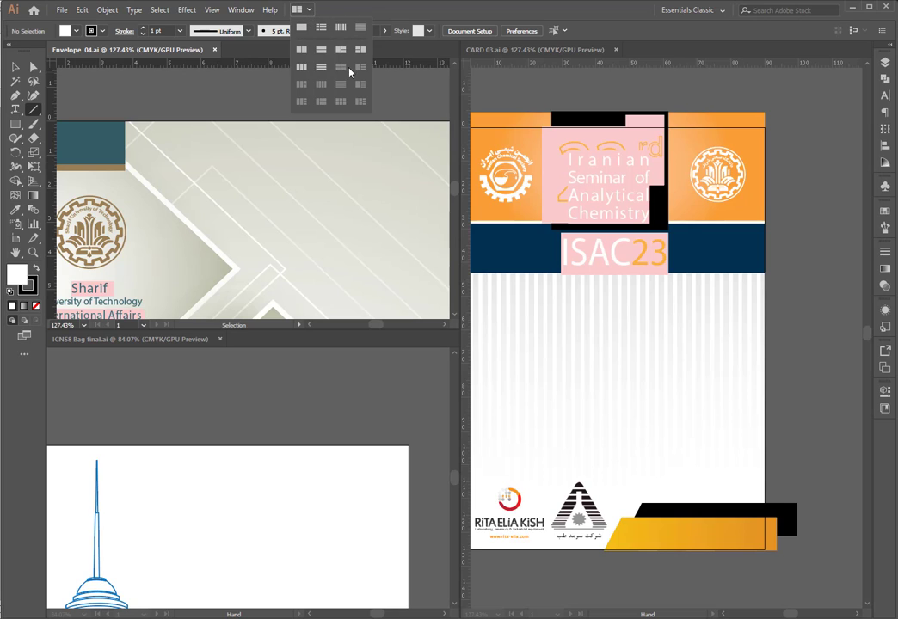
{"action": "left_click", "coordinate": [360, 52]}
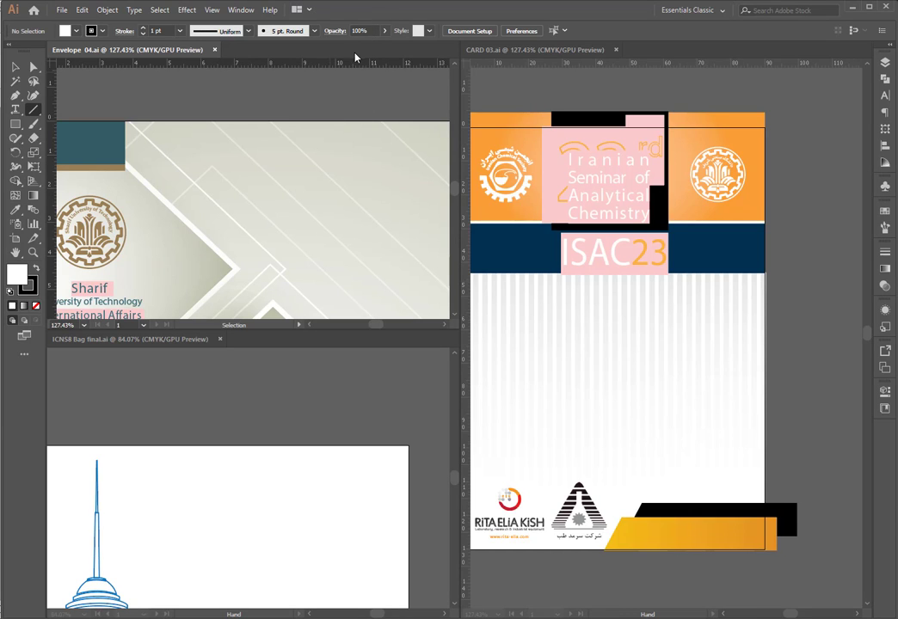
Arrange Envelope 04.ai at full height beside the other two stacked documents, and consolidate all documents back into a single tabbed window.
{"action": "left_click", "coordinate": [301, 12]}
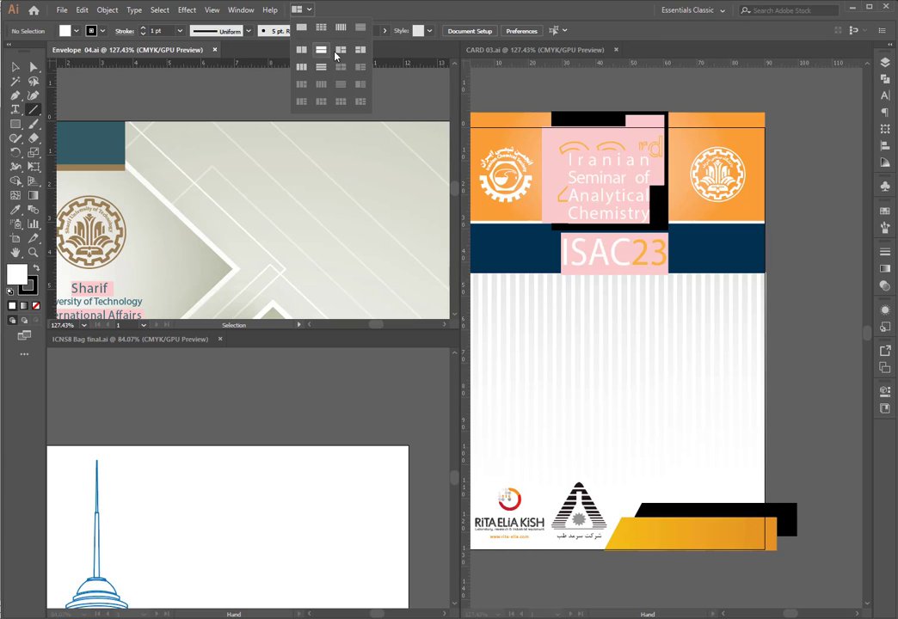
{"action": "left_click", "coordinate": [341, 51]}
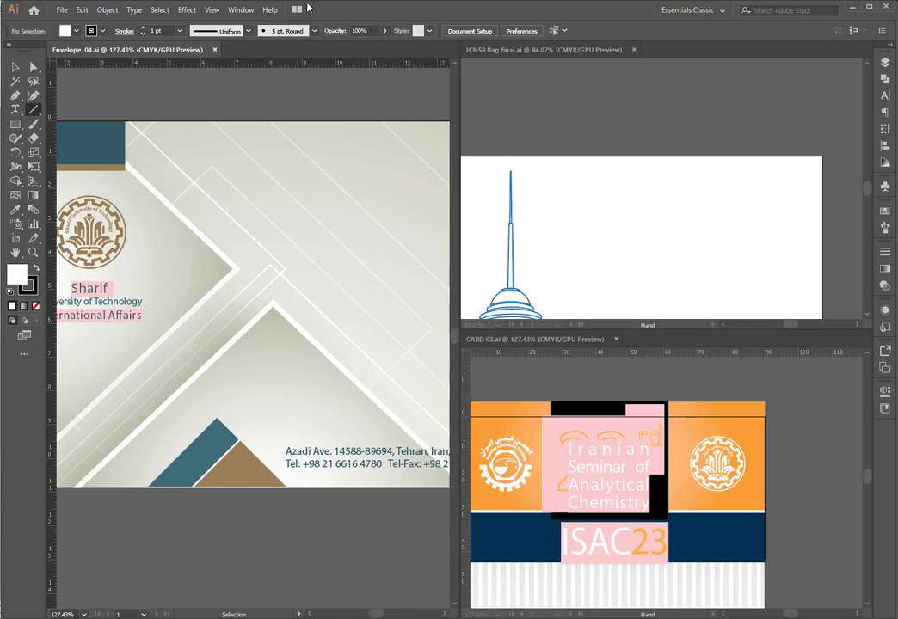
{"action": "left_click", "coordinate": [298, 9]}
{"action": "left_click", "coordinate": [298, 35]}
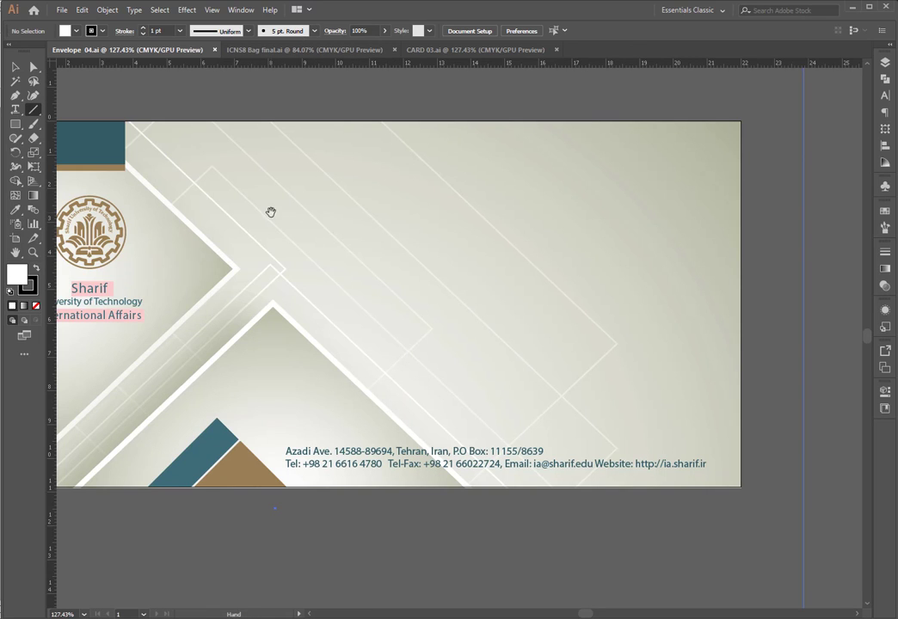
{"action": "left_click_drag", "start_coordinate": [271, 209], "coordinate": [330, 209]}
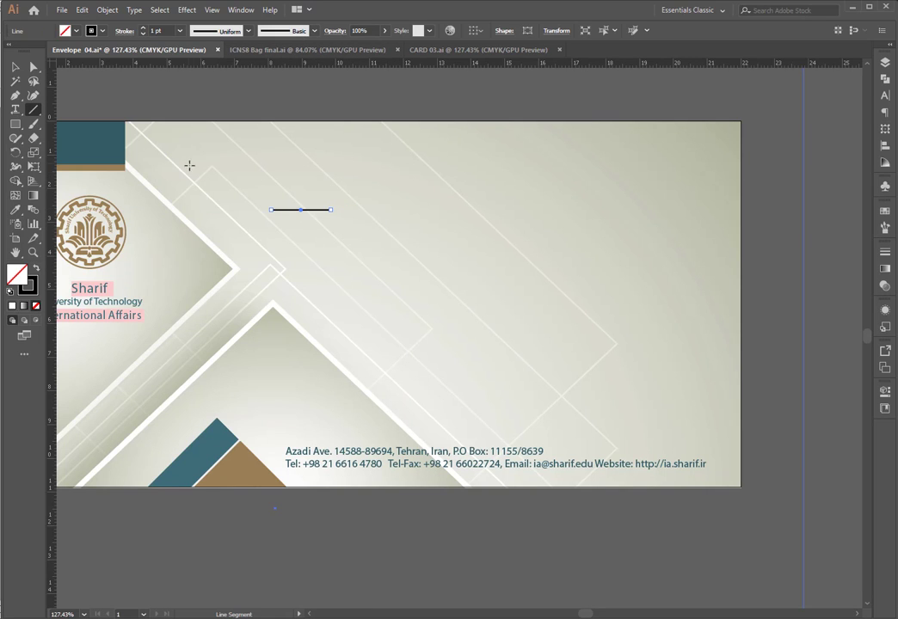
{"action": "key", "text": "Delete"}
{"action": "mouse_move", "coordinate": [305, 126]}
{"action": "left_mouse_down"}
{"action": "mouse_move", "coordinate": [389, 115]}
{"action": "mouse_move", "coordinate": [314, 125]}
{"action": "left_mouse_up"}
Display ICNS8 Bag final.ai, switch to CARD 03.ai and bring its whole card artwork into the middle of the view.
{"action": "left_click", "coordinate": [293, 50]}
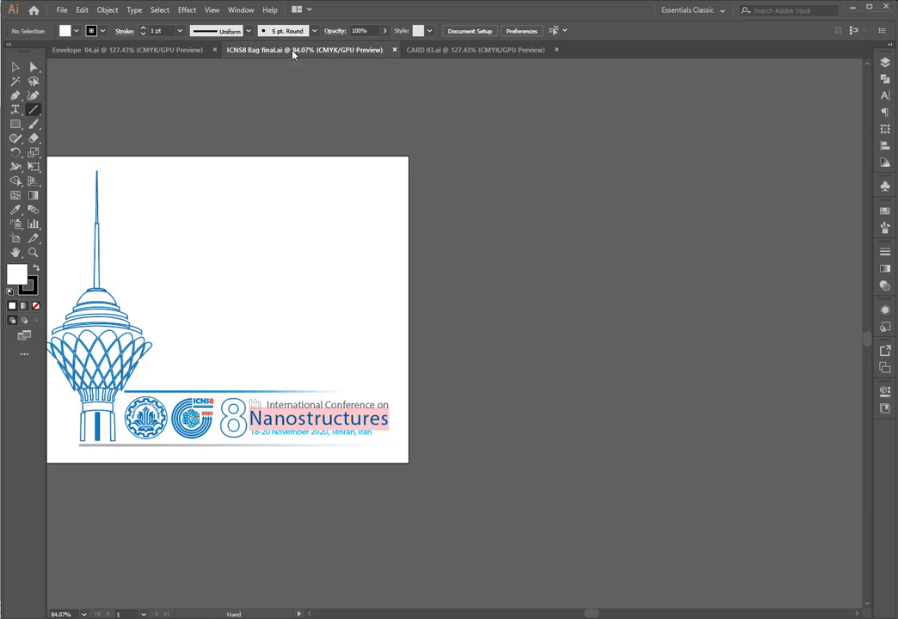
{"action": "left_click", "coordinate": [460, 50]}
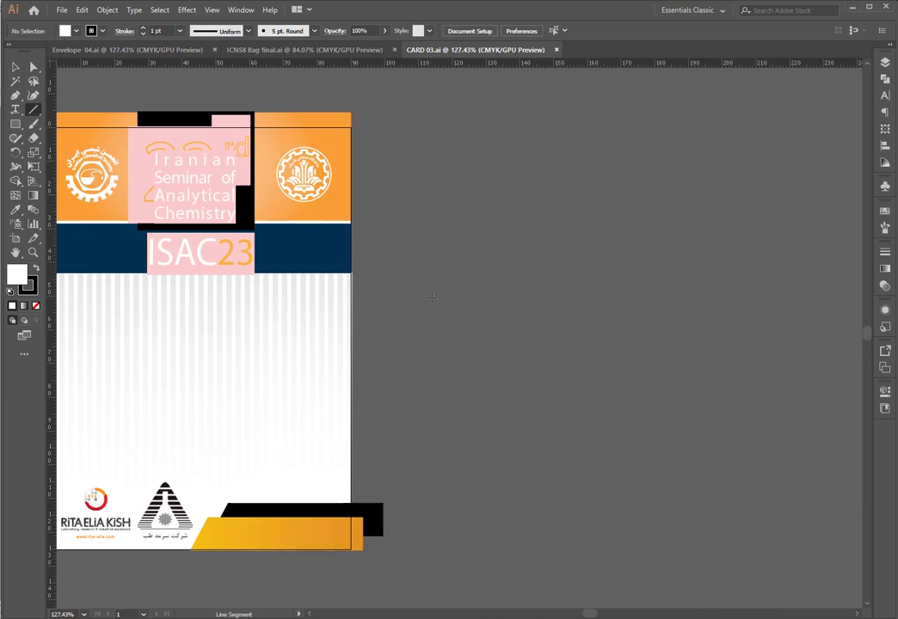
{"action": "left_click_drag", "start_coordinate": [427, 232], "coordinate": [673, 244]}
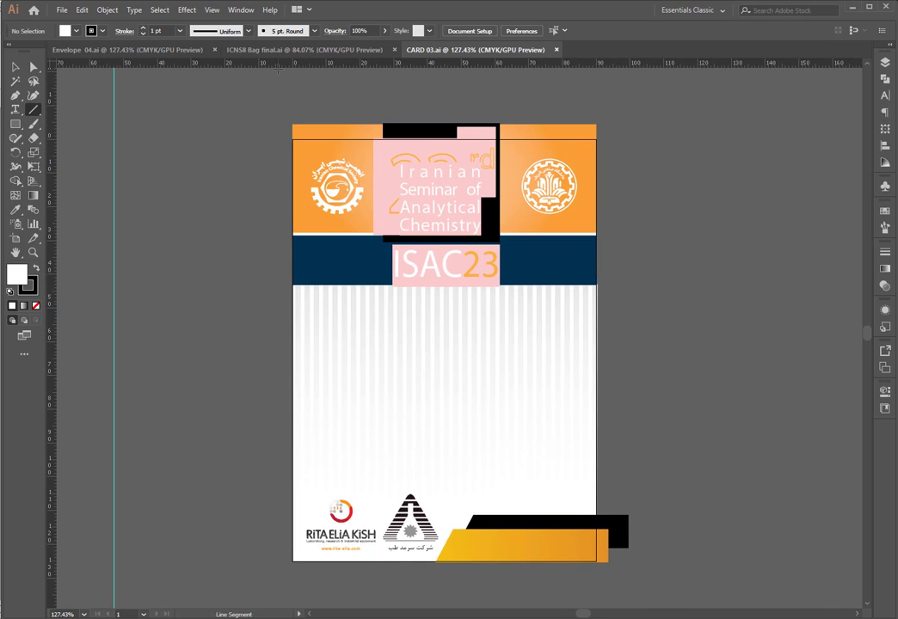